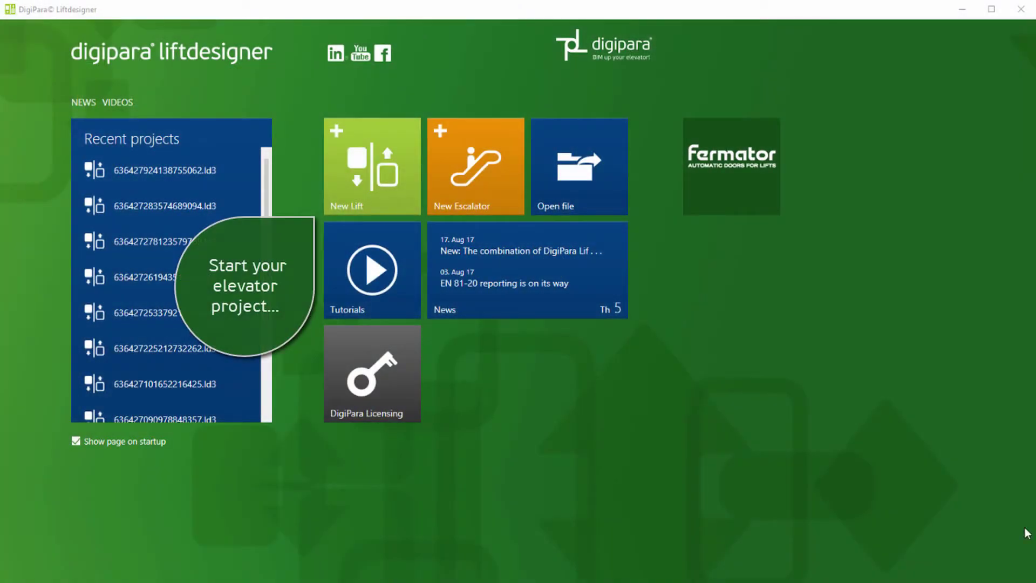
# Start a new lift and advance the Shaft Wizard through Steps 1–4 to Load Sheet Templates.
pyautogui.click(369, 165)
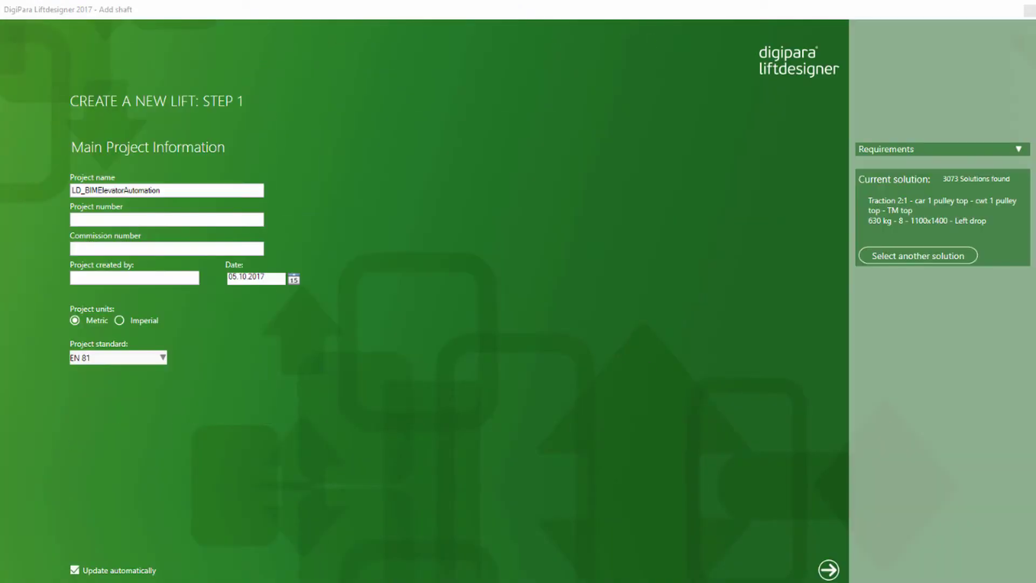
pyautogui.click(829, 570)
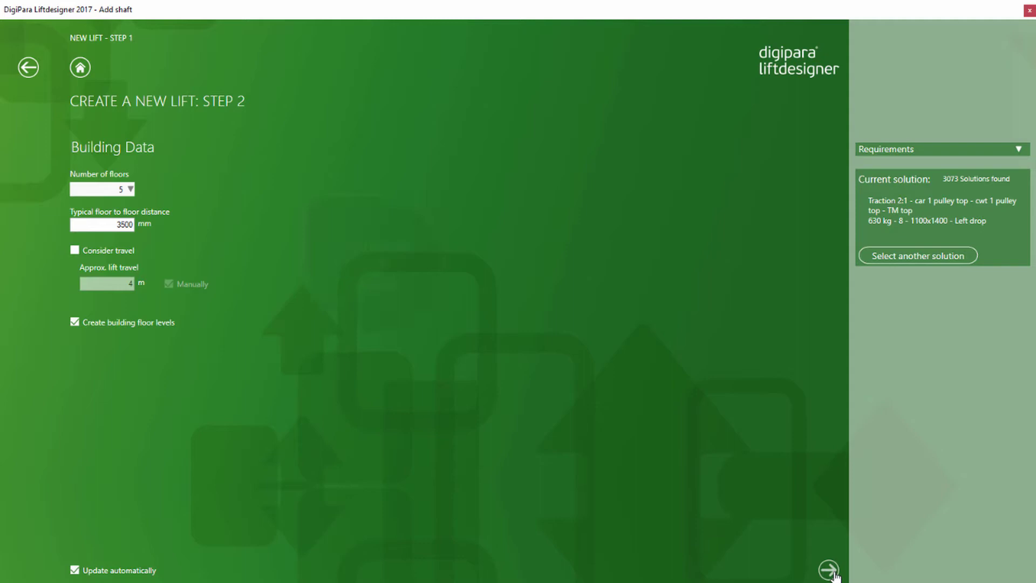
pyautogui.click(829, 570)
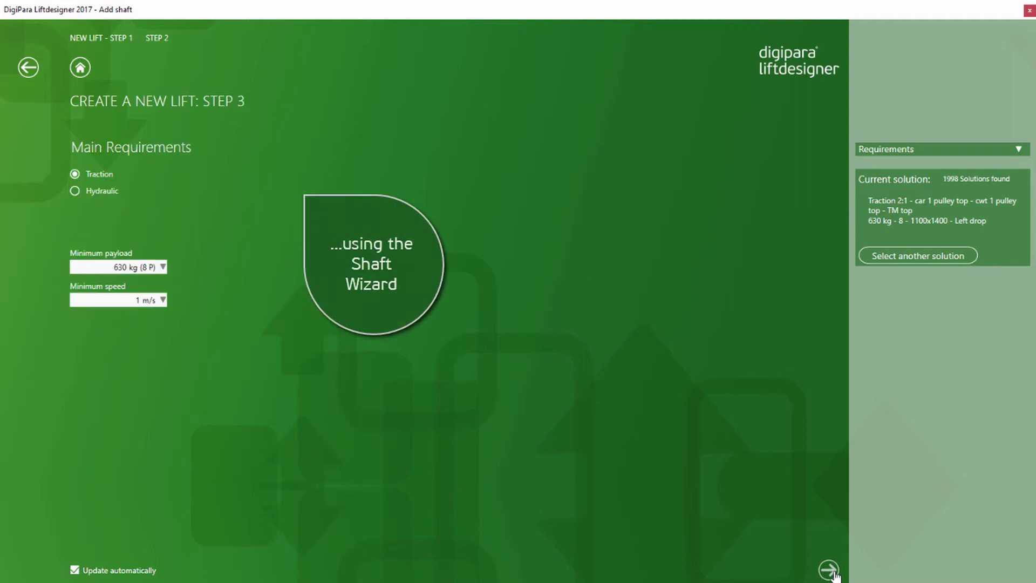
pyautogui.click(830, 570)
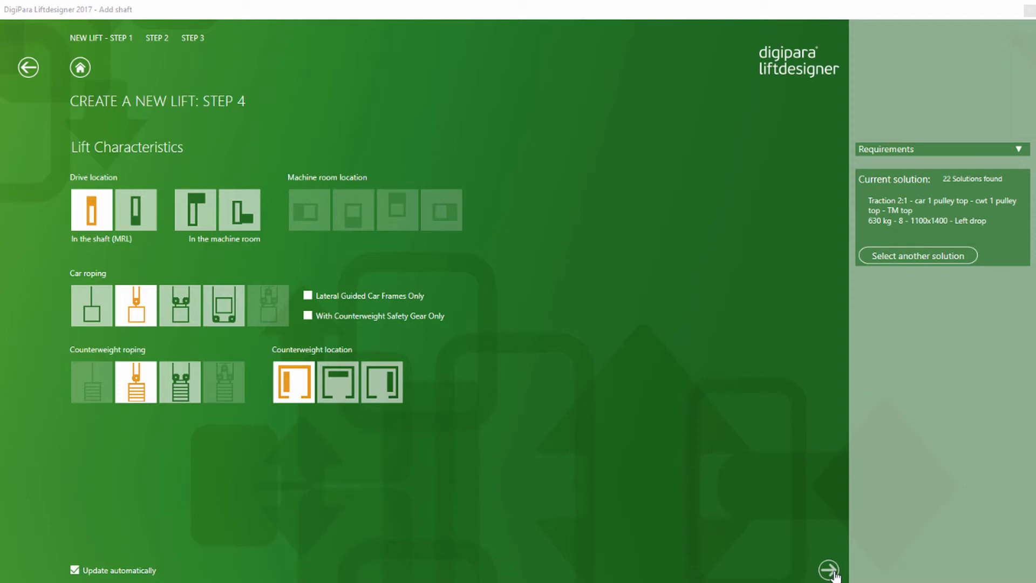
pyautogui.click(829, 570)
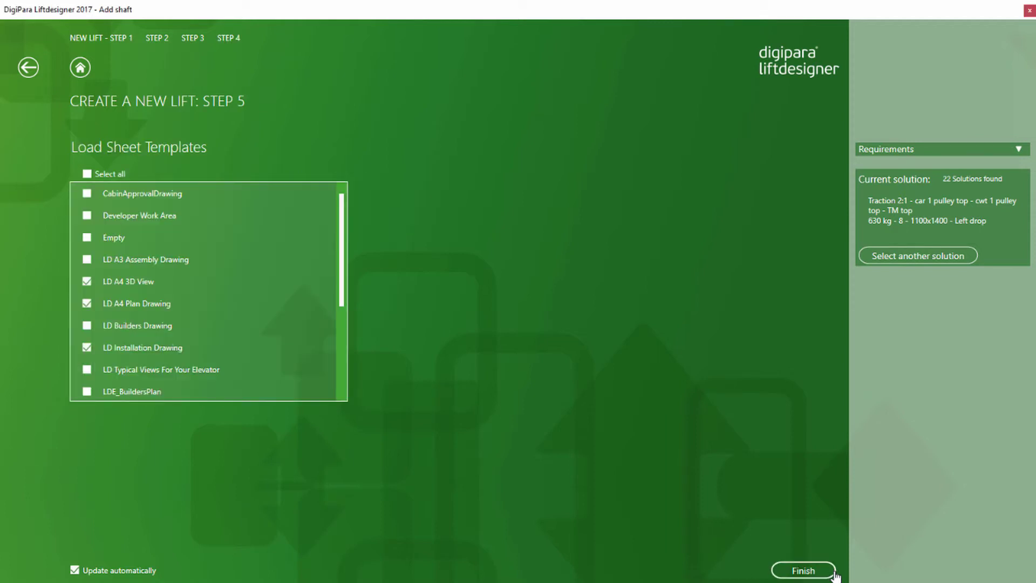
# Generate the lift project, select the machine room and overhead view frames, then view LD A4 3D View.
pyautogui.click(832, 572)
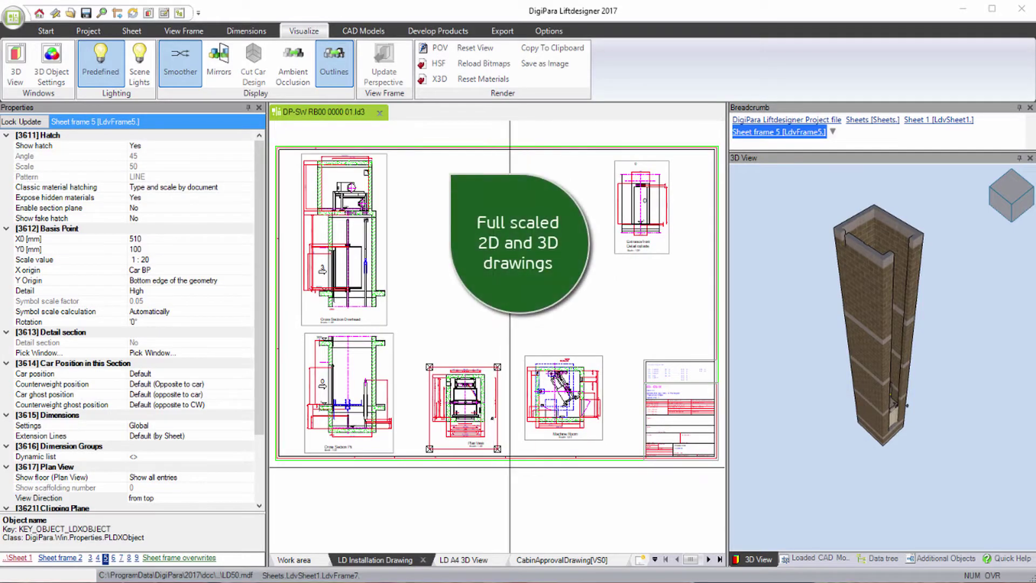
pyautogui.click(538, 442)
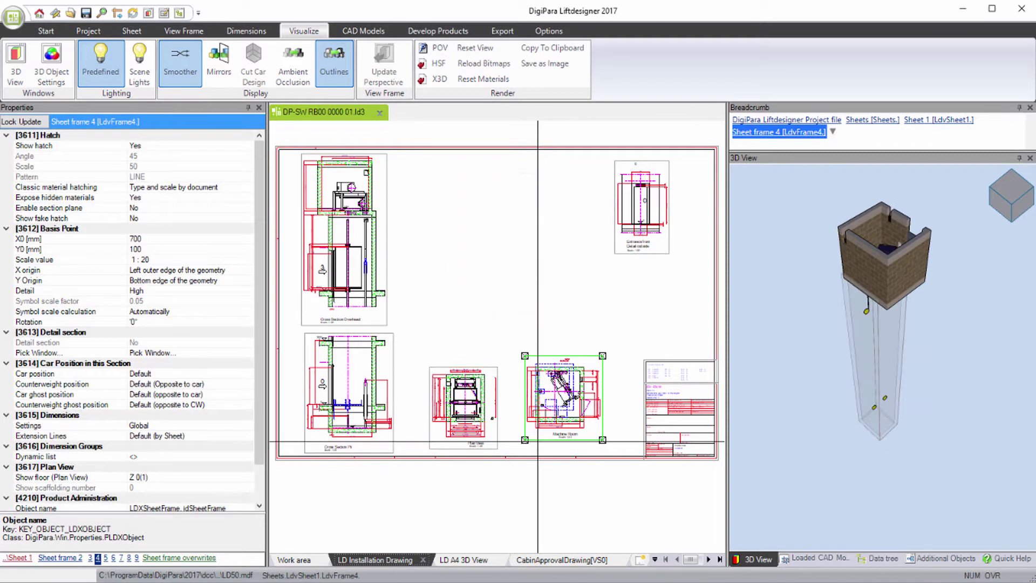
pyautogui.click(383, 326)
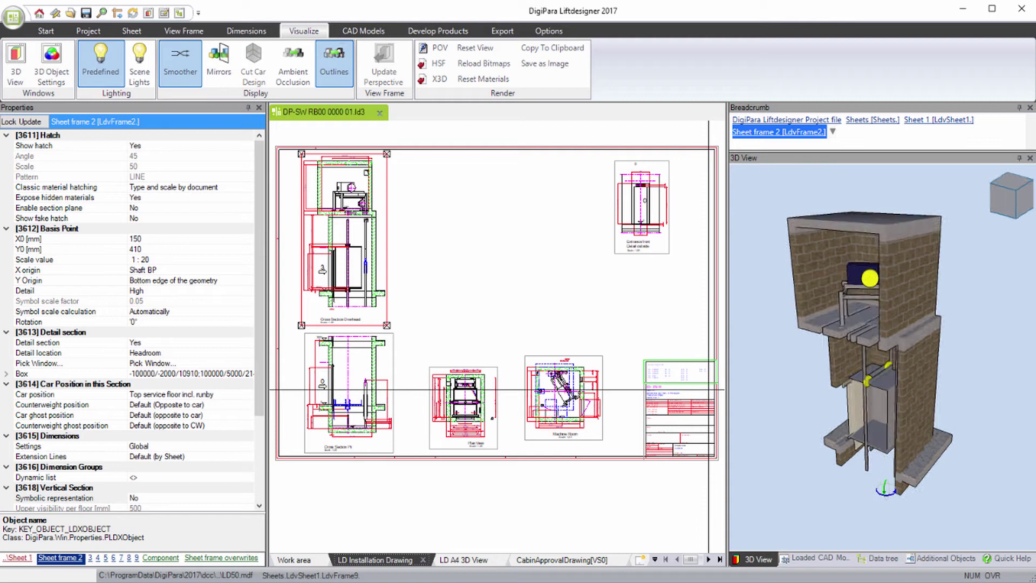
pyautogui.click(464, 562)
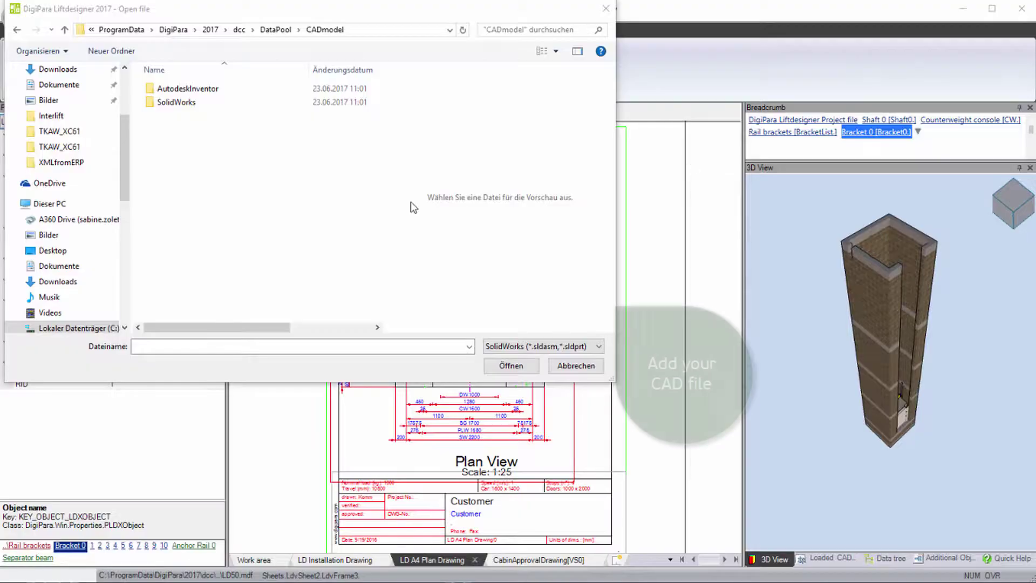
# Load DP-SW RB00 0000 00.SLDASM from the SolidWorks\DP-SW RB00 0000 00 folder as a CAD model.
pyautogui.doubleClick(177, 102)
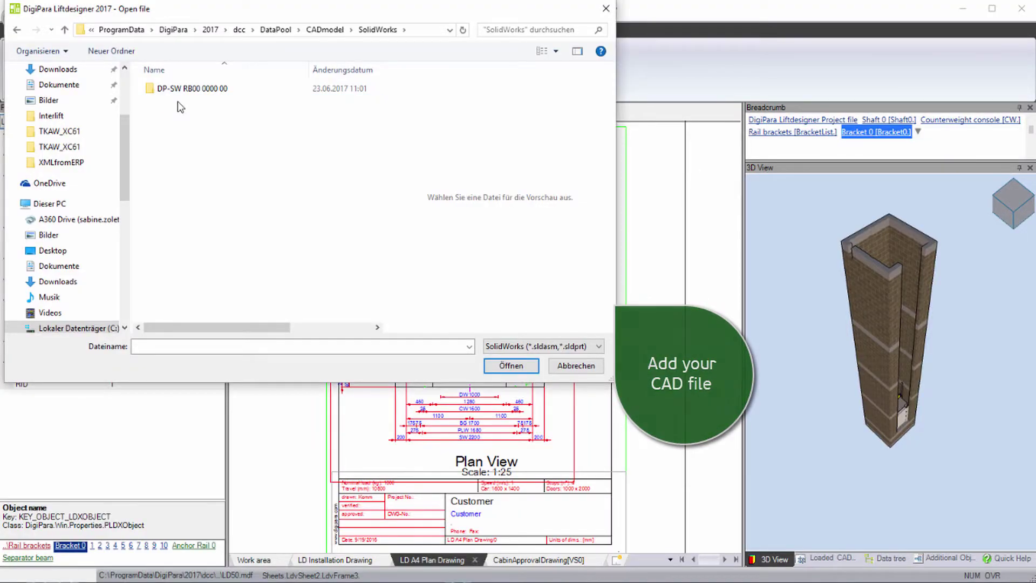
pyautogui.click(184, 90)
pyautogui.doubleClick(184, 90)
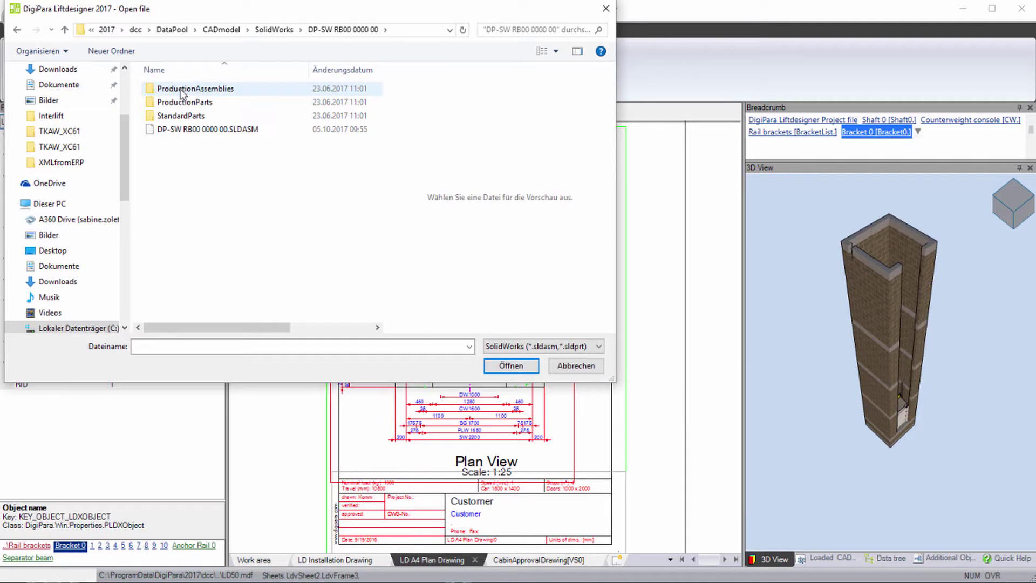
pyautogui.click(201, 132)
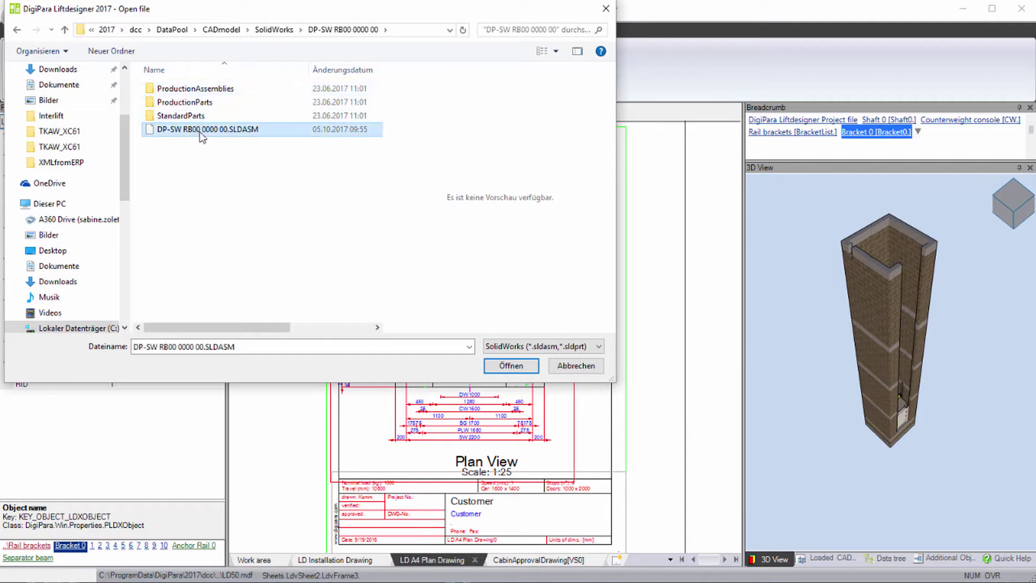
pyautogui.click(503, 367)
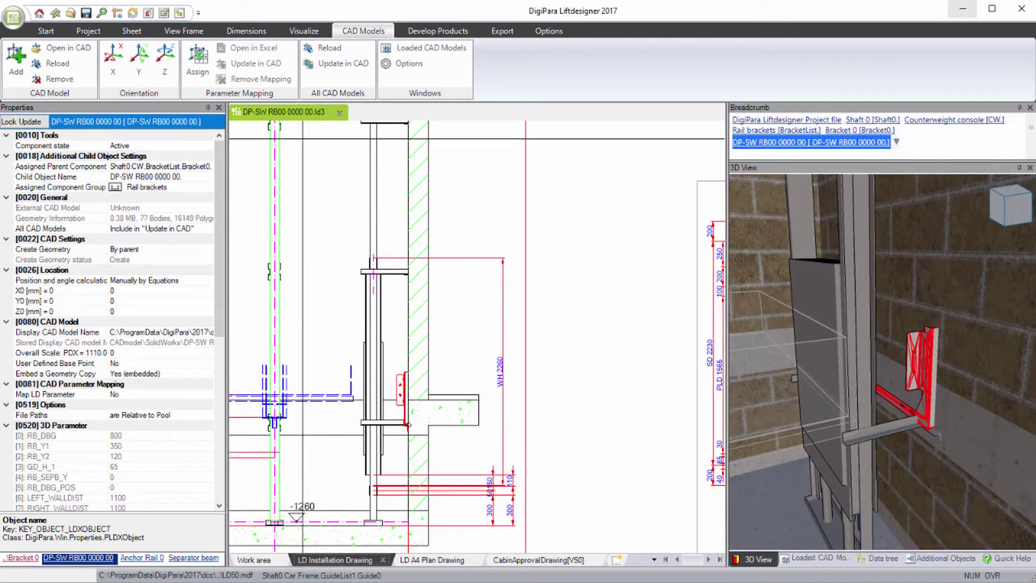
# Rotate the imported rail bracket model about the X axis.
pyautogui.click(116, 69)
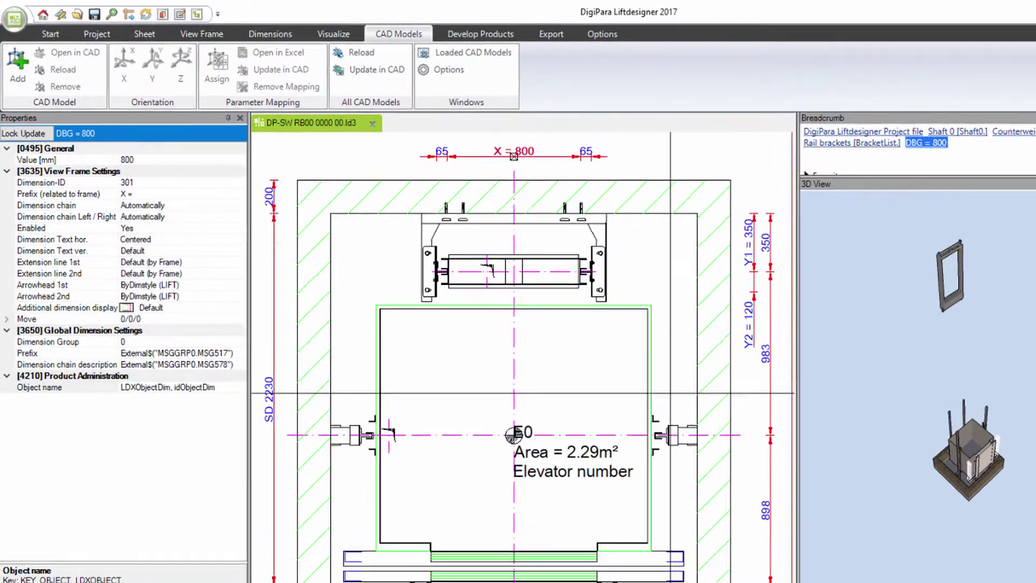
# Select the rail bracket and start parameter mapping with RailBracket_Parameter.xlsx.
pyautogui.click(429, 269)
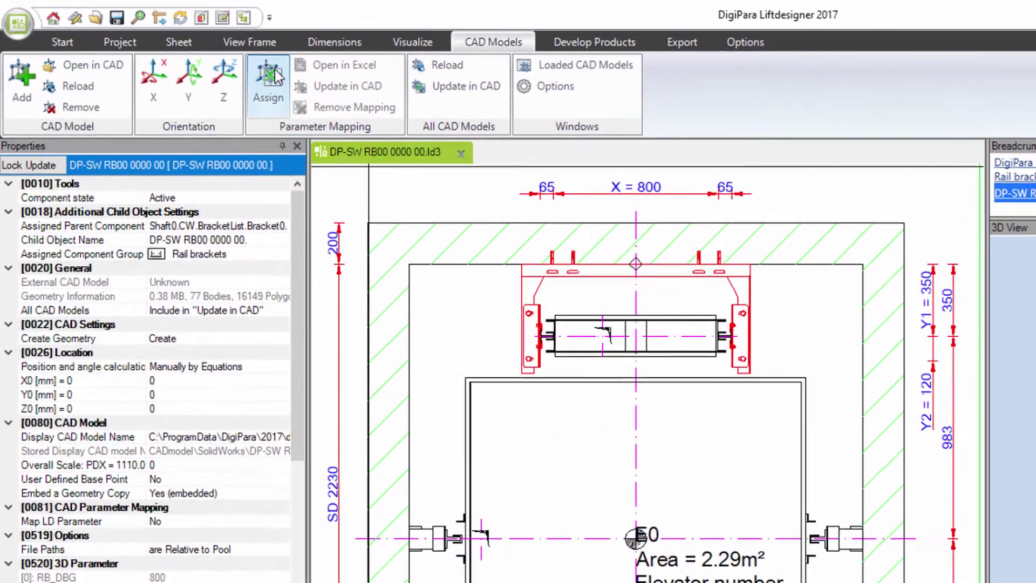
pyautogui.click(258, 73)
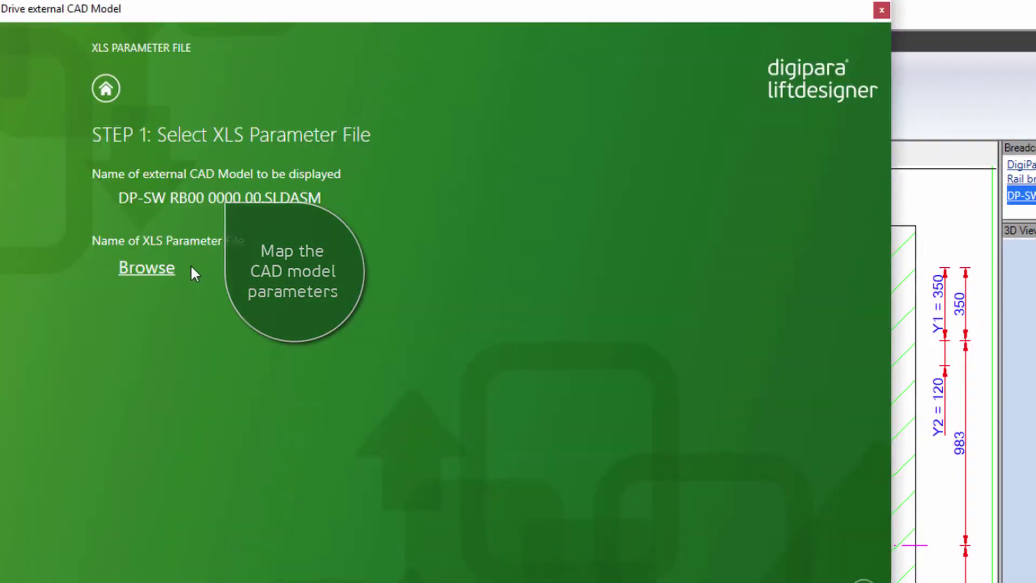
pyautogui.click(148, 270)
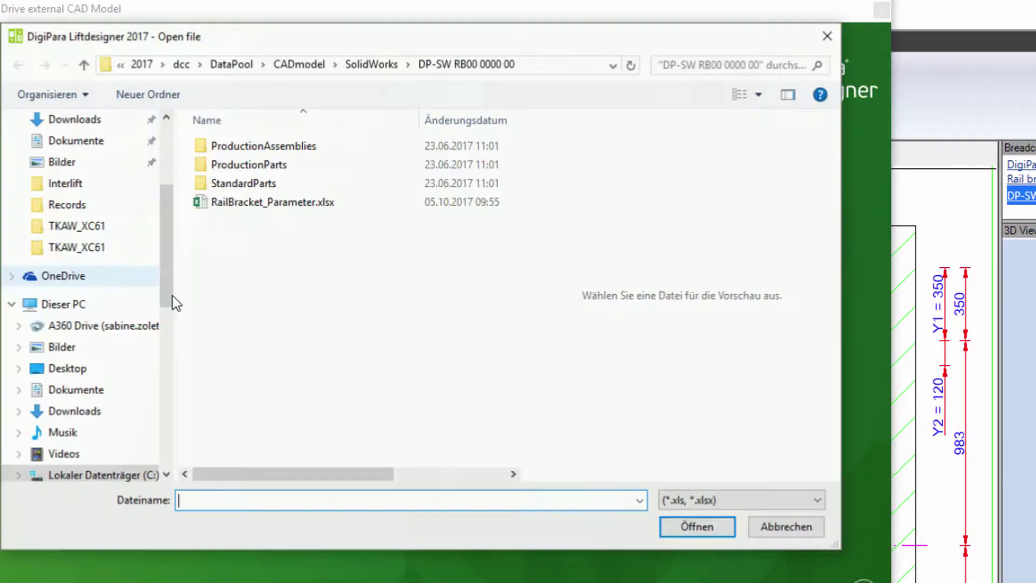
pyautogui.click(290, 204)
pyautogui.click(674, 528)
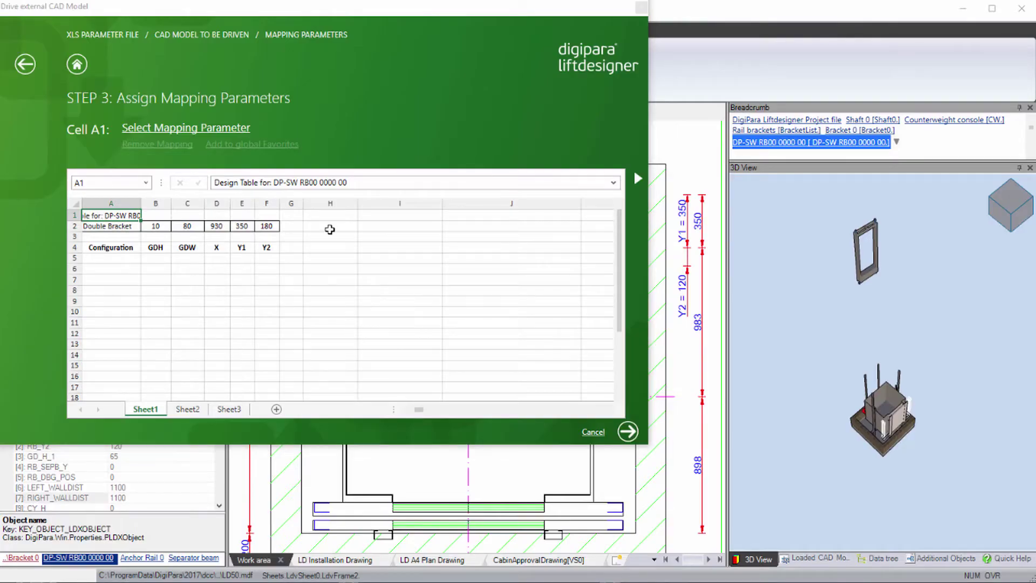
# Map spreadsheet cell D2 to the counterweight bracket DBG parameter and finish the wizard.
pyautogui.click(217, 228)
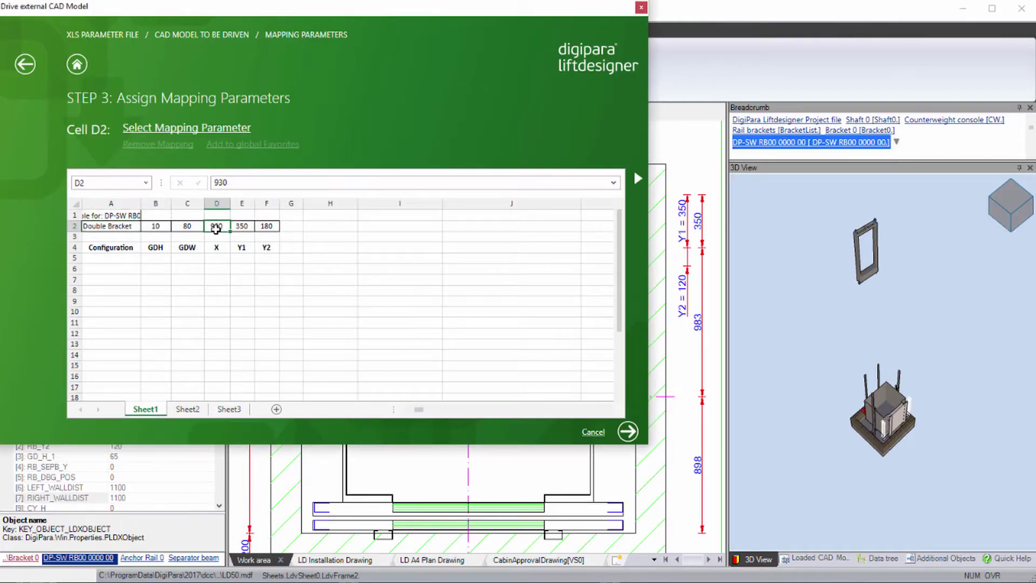
pyautogui.click(179, 129)
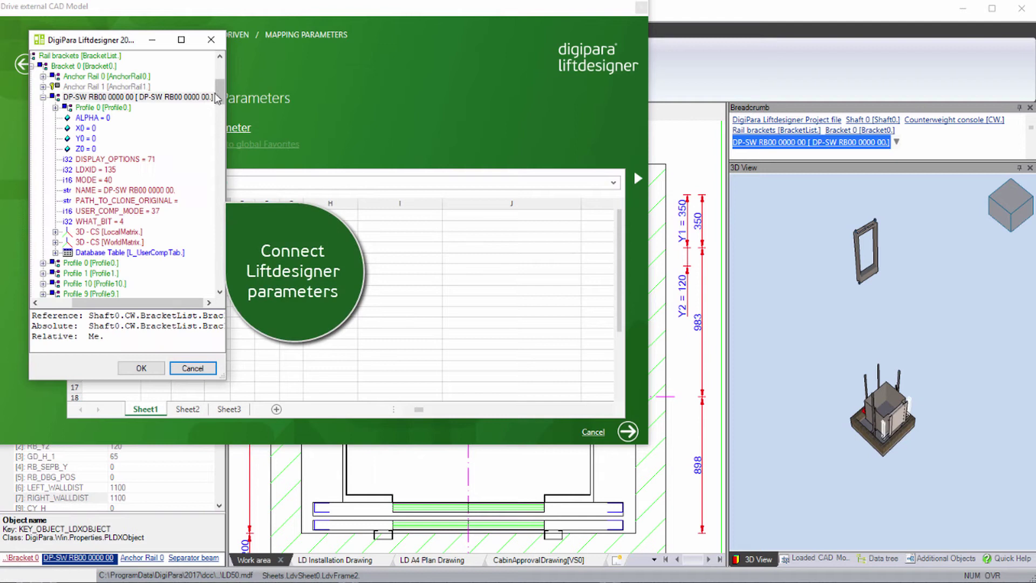
pyautogui.moveTo(217, 87); pyautogui.dragTo(215, 149)
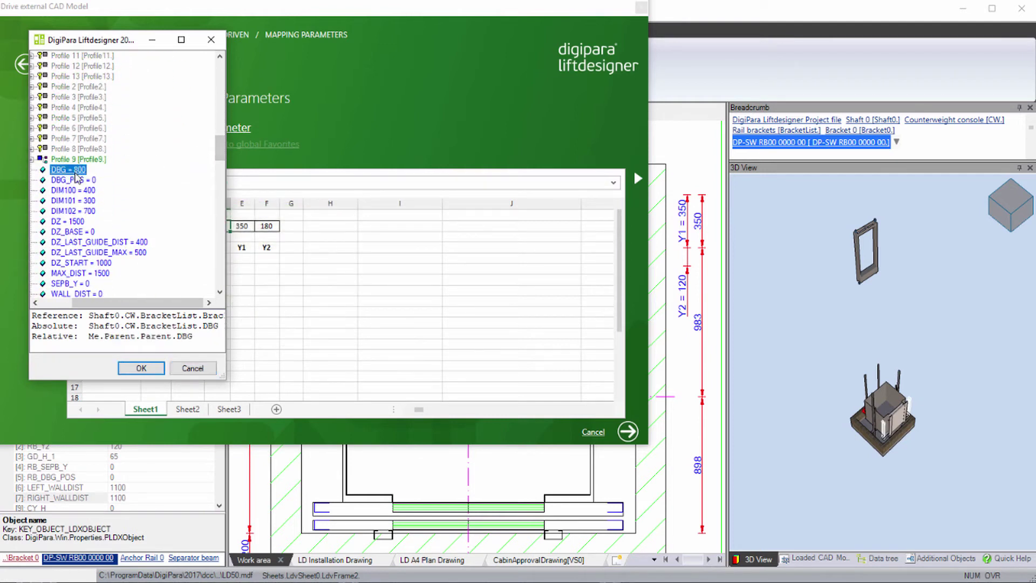
pyautogui.click(120, 370)
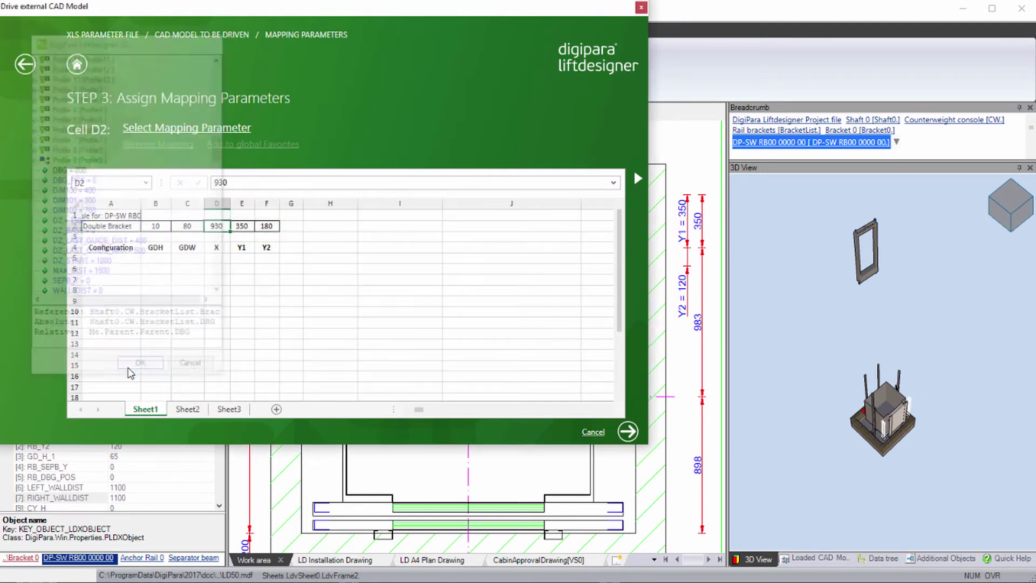
pyautogui.click(628, 432)
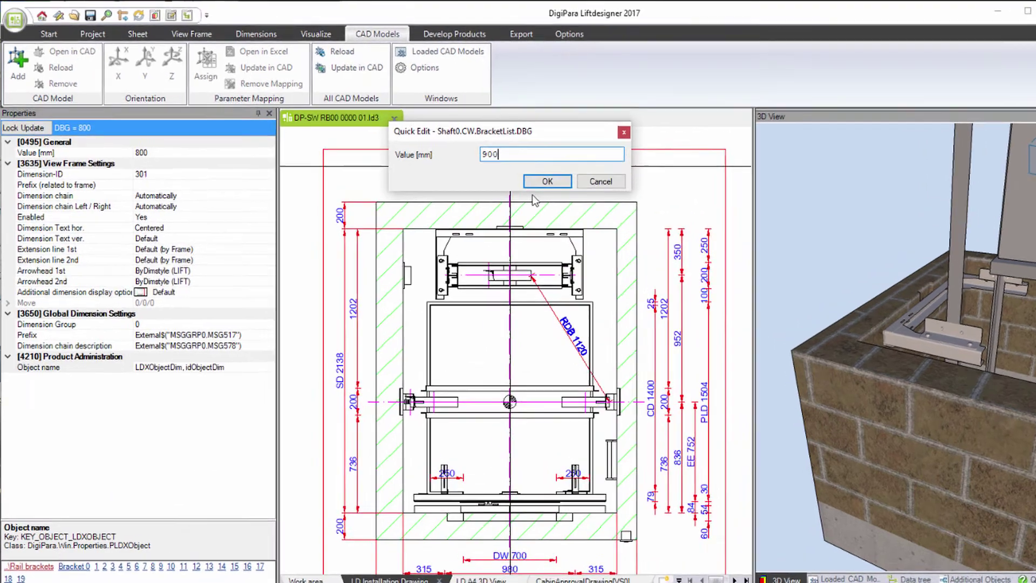
# Set DBG to 900, then 1100, updating the SolidWorks bracket model after each change.
pyautogui.click(527, 174)
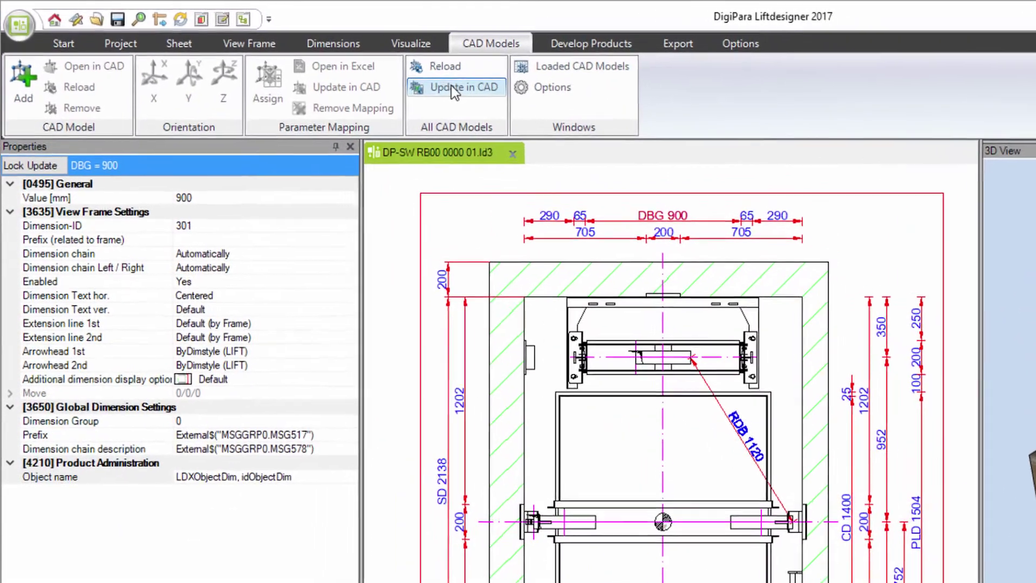
pyautogui.click(452, 86)
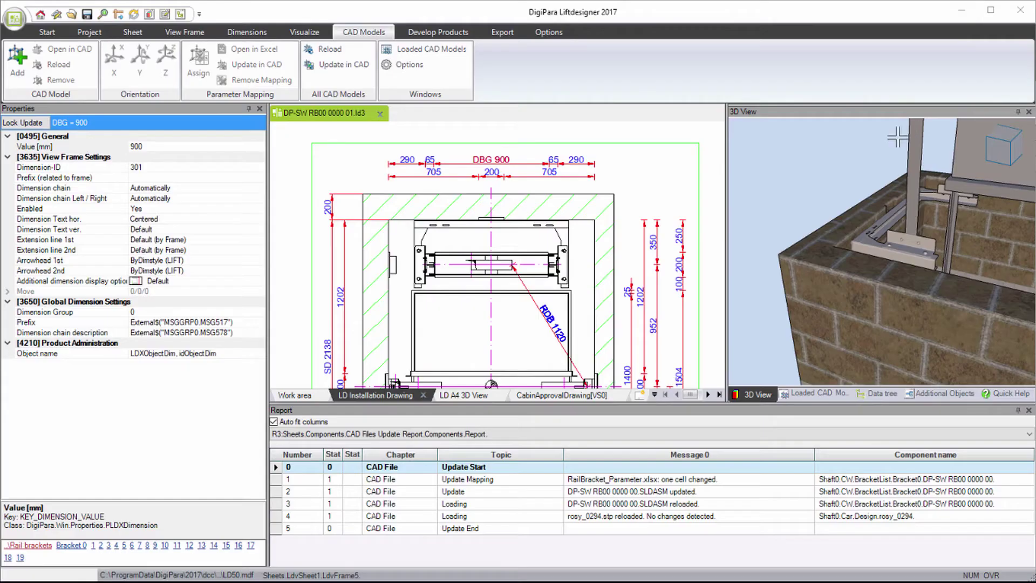
pyautogui.doubleClick(513, 177)
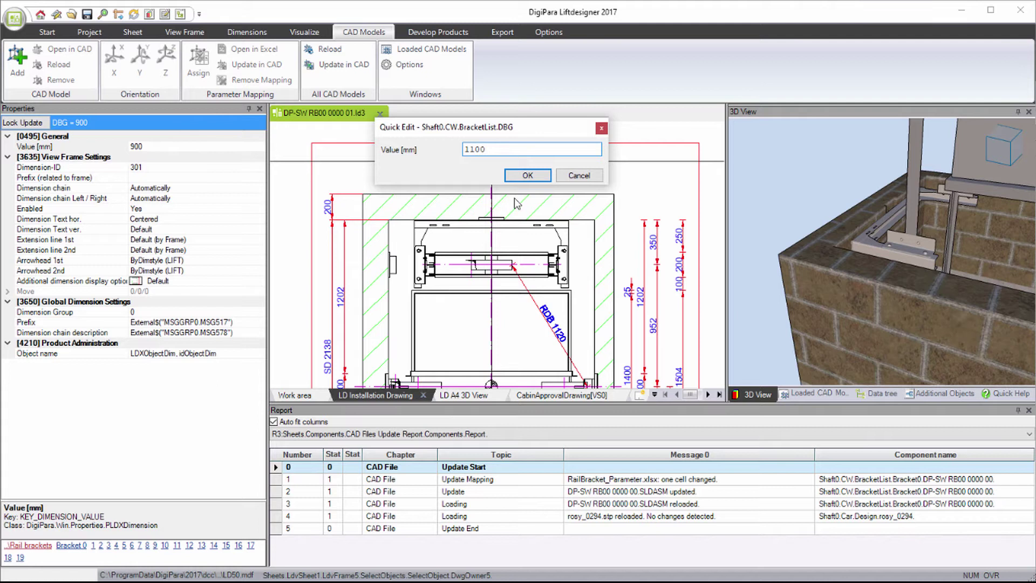
pyautogui.click(522, 175)
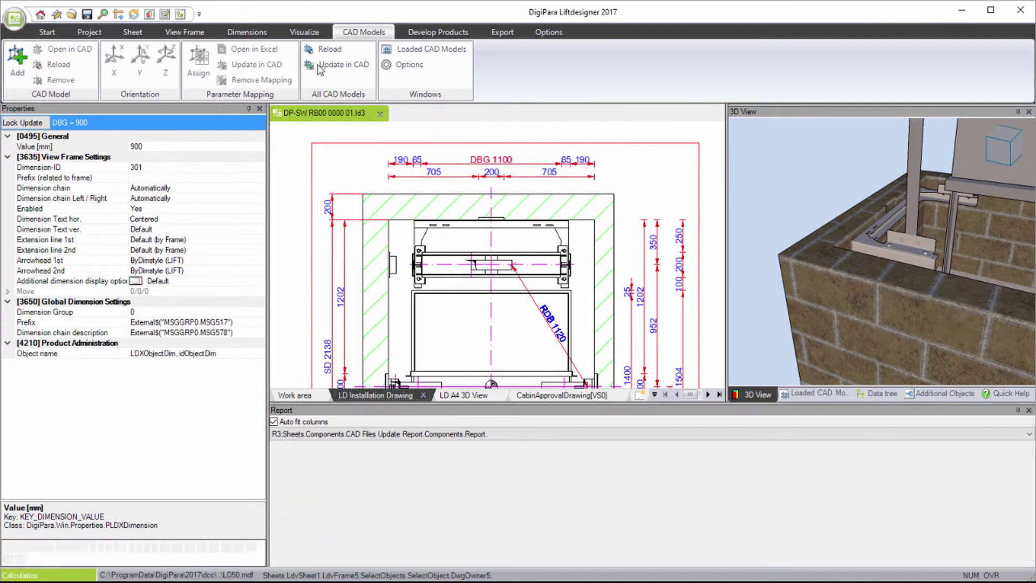
pyautogui.click(331, 66)
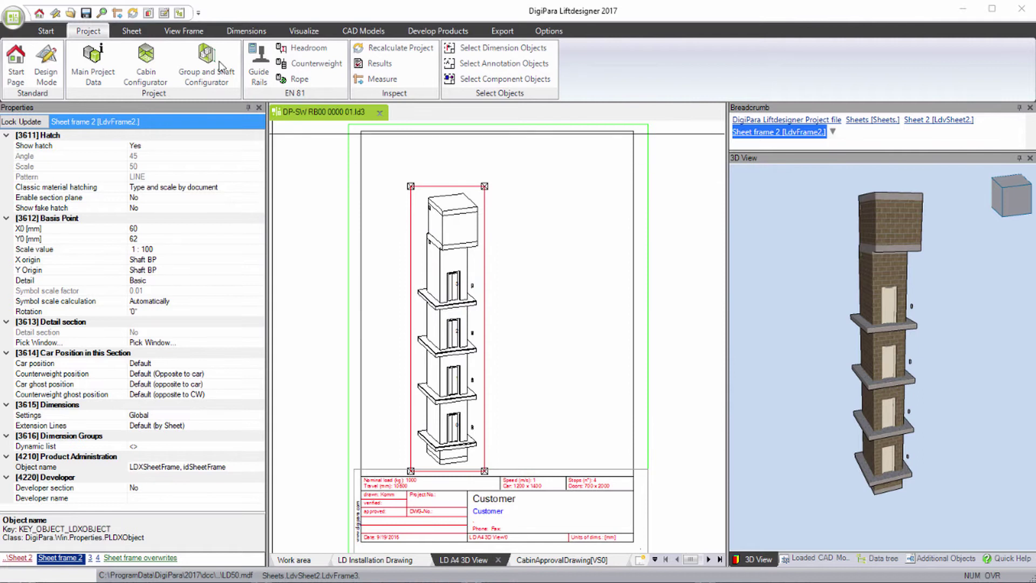
# In Shaft Groups, copy E0 to make E2, move E2 into Bank 2, and copy it as E3.
pyautogui.click(219, 64)
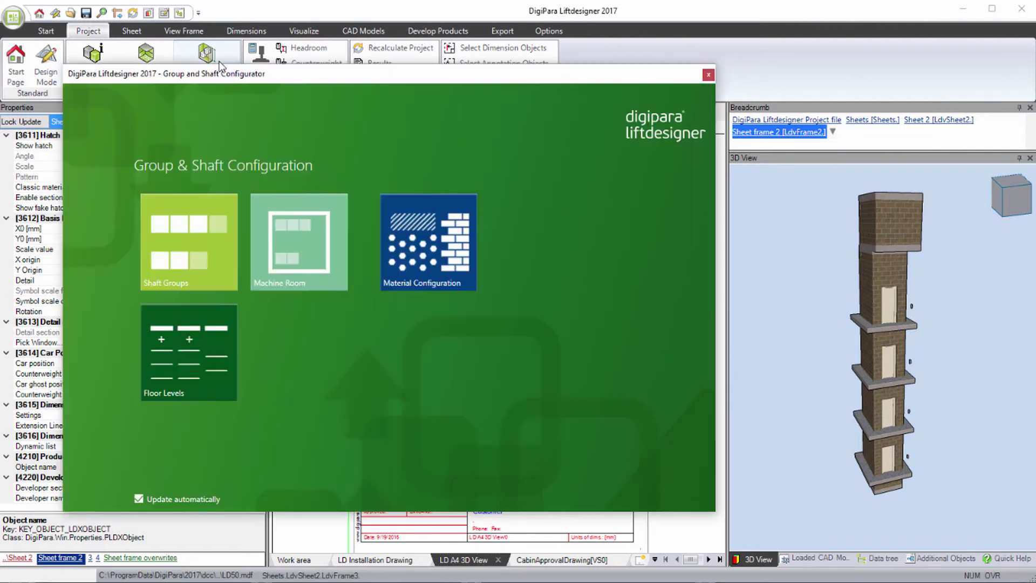
pyautogui.click(178, 238)
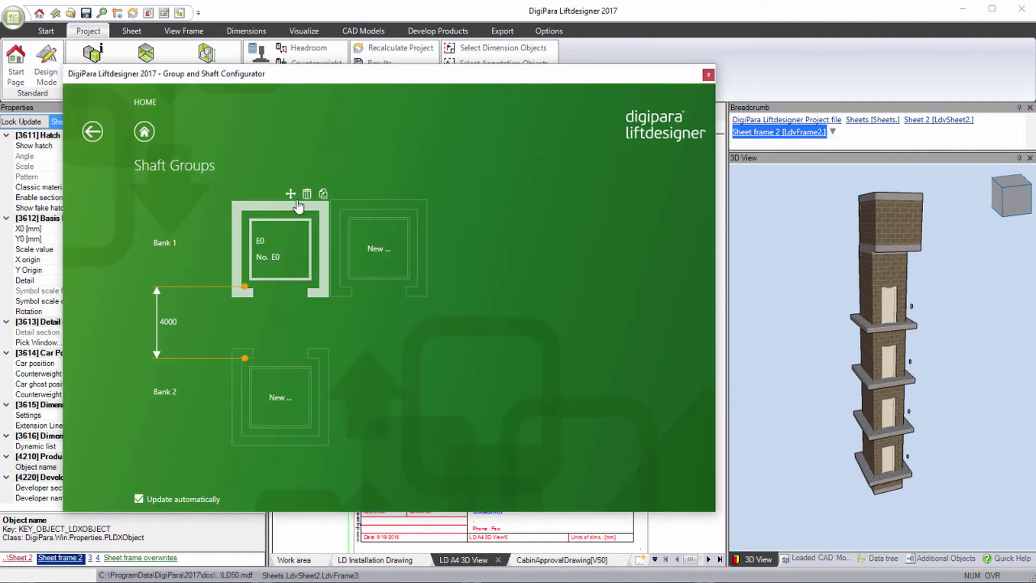
pyautogui.click(323, 195)
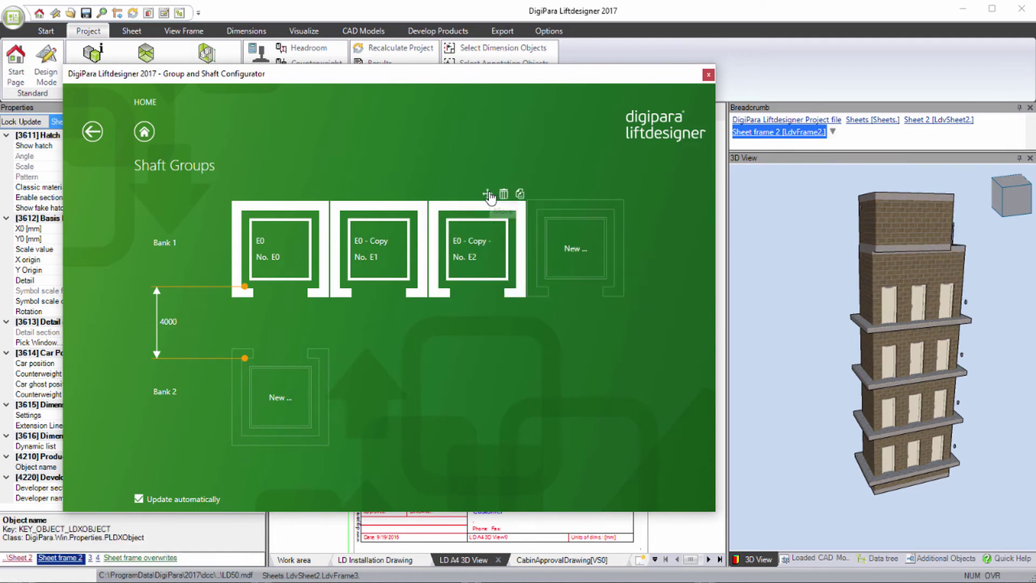
pyautogui.moveTo(490, 198); pyautogui.dragTo(285, 405)
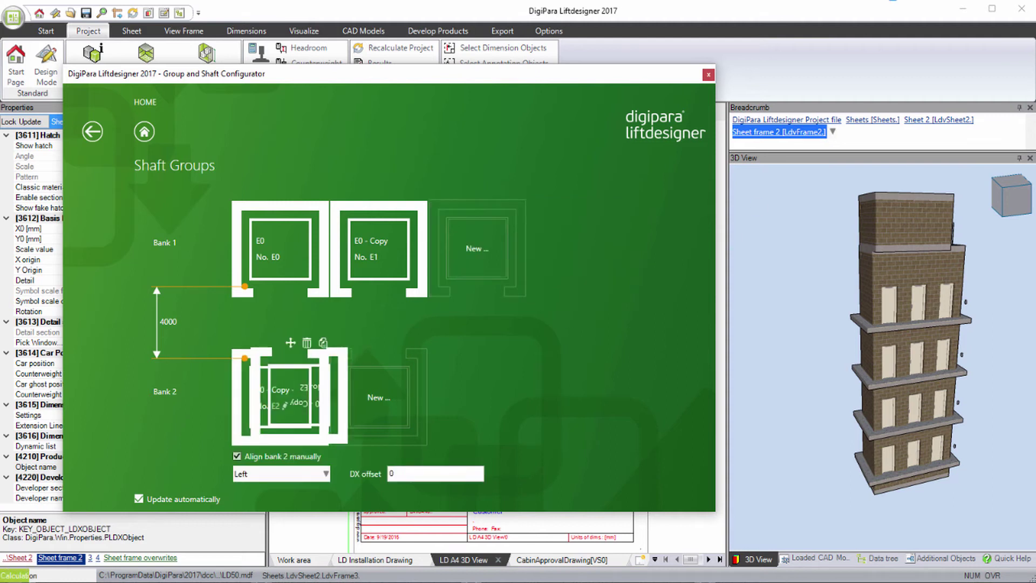
pyautogui.click(322, 343)
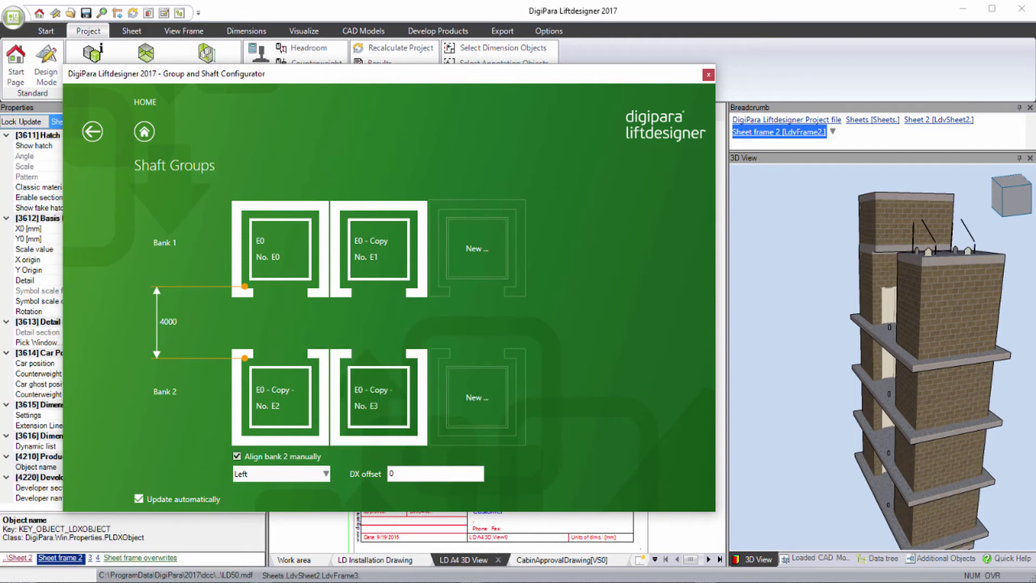
# Orbit the 3D shaft view and start a BIM Exchange export named DP-SW RB00 0000 01.LdBIM.
pyautogui.click(793, 331)
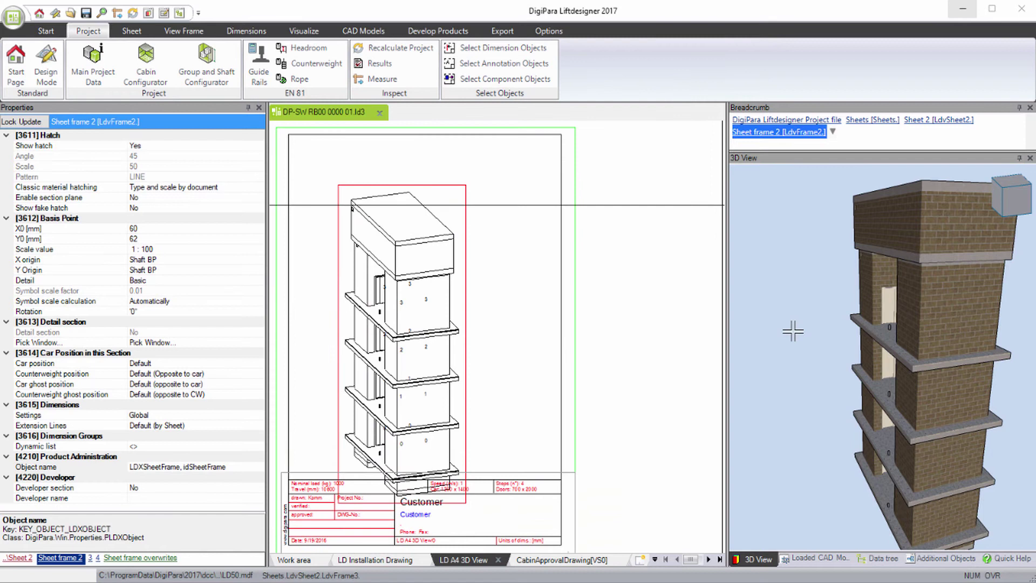
pyautogui.moveTo(849, 427); pyautogui.dragTo(989, 440, button='middle')
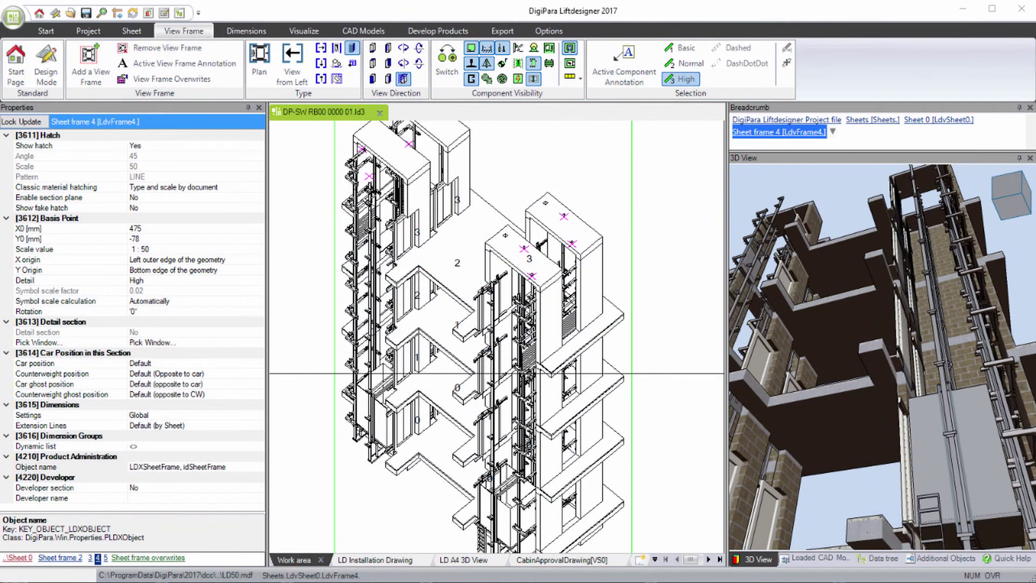
pyautogui.click(502, 31)
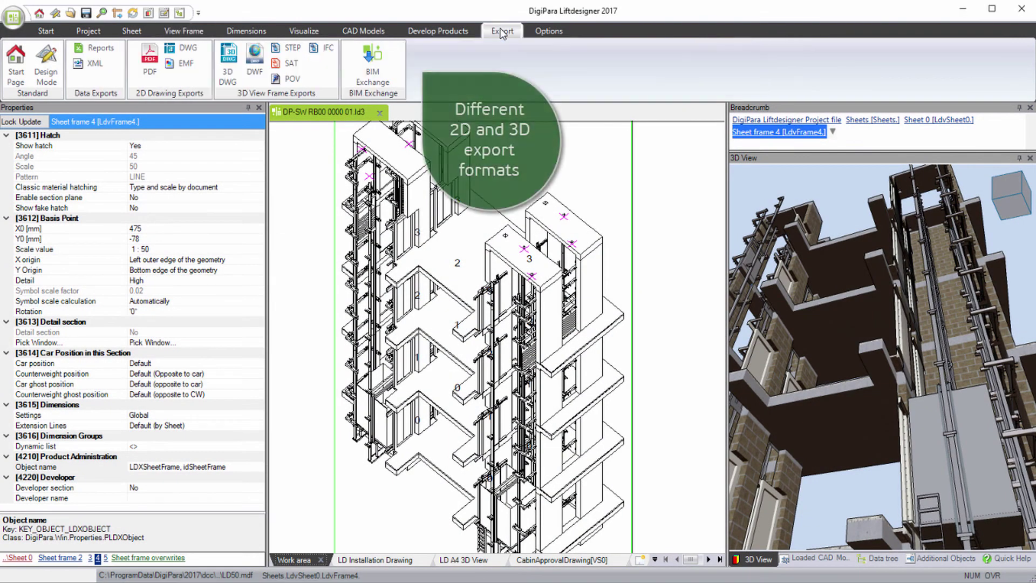
pyautogui.click(372, 64)
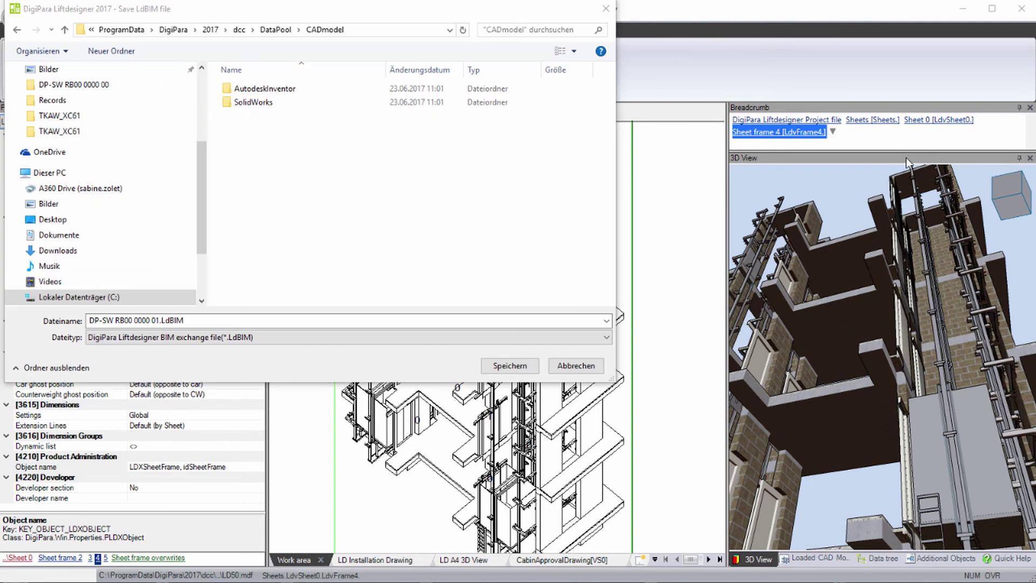
# Save the BIM export file DP-SW RB00 0000 01.LdBIM.
pyautogui.click(506, 366)
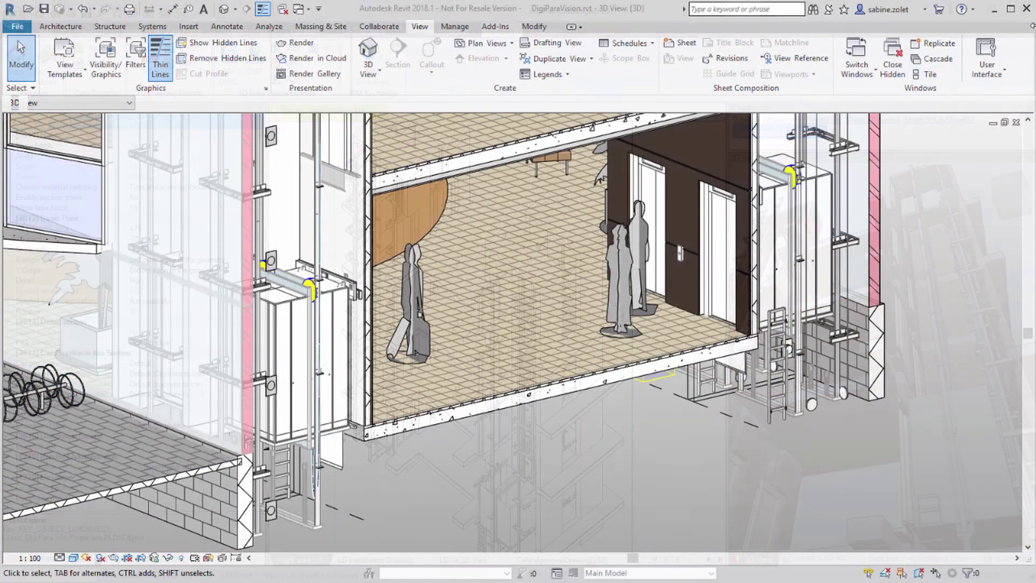